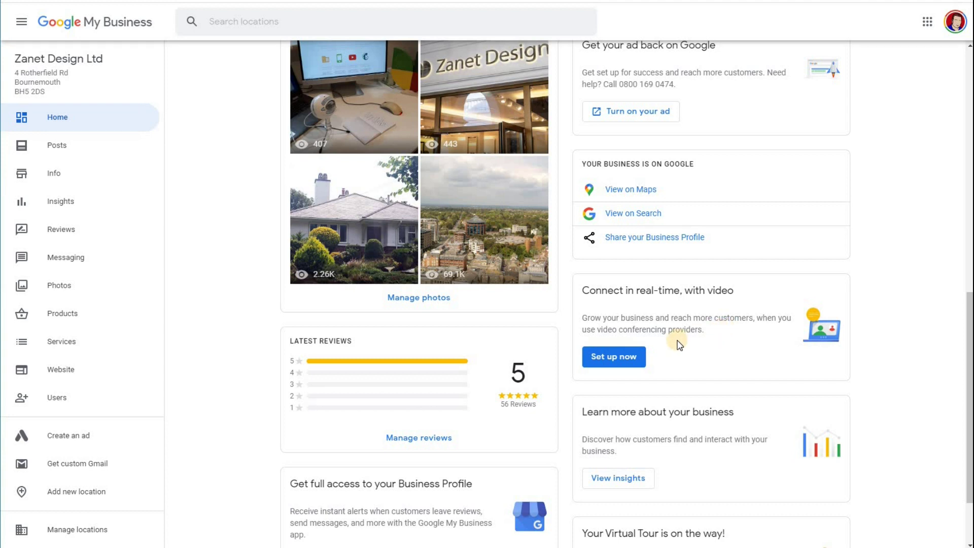
- Sign in to Google Meet from the real-time video setup and explore its options for scheduling or joining a meeting
click(635, 355)
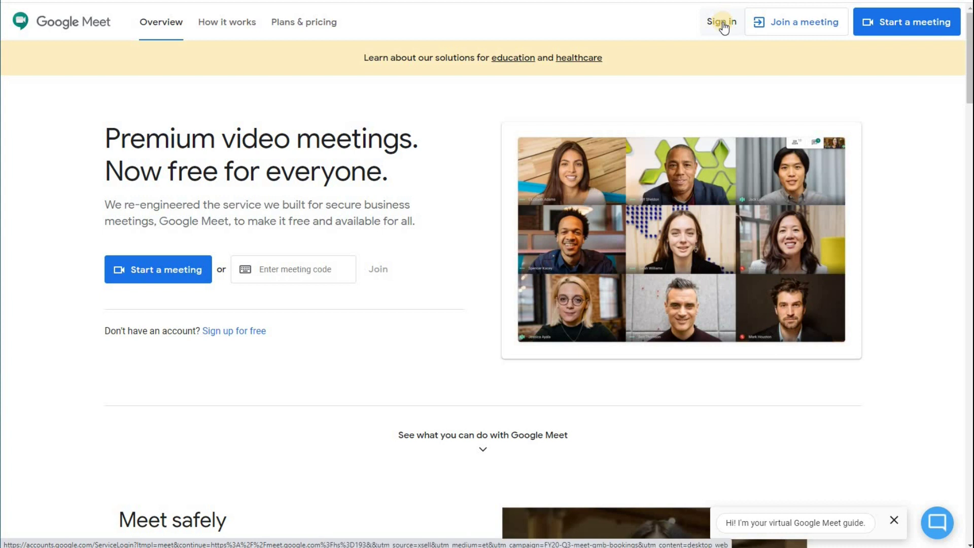
click(722, 23)
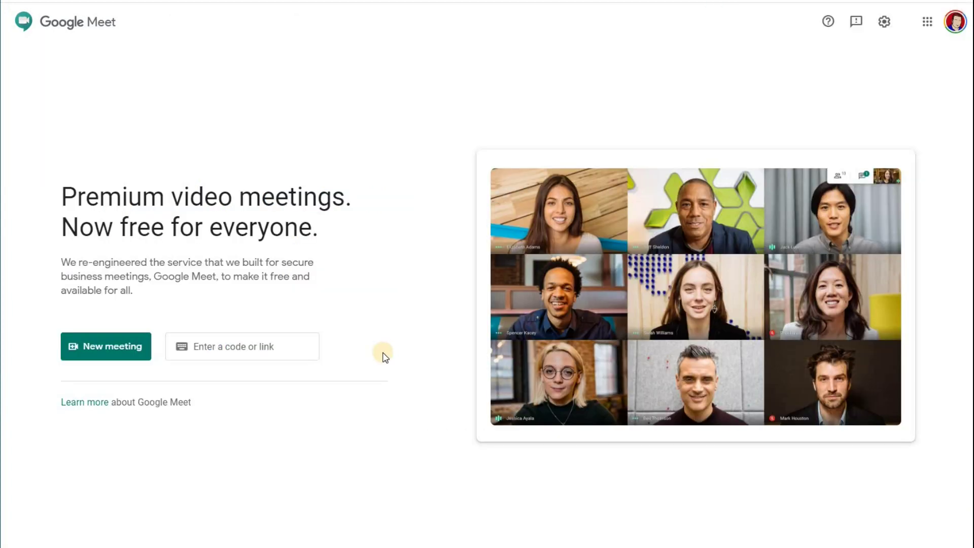
click(98, 350)
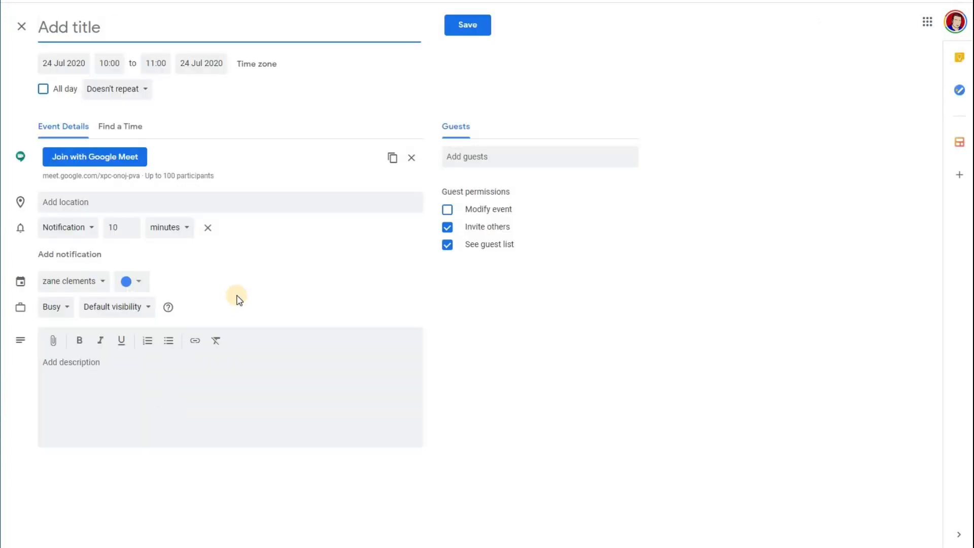
click(482, 157)
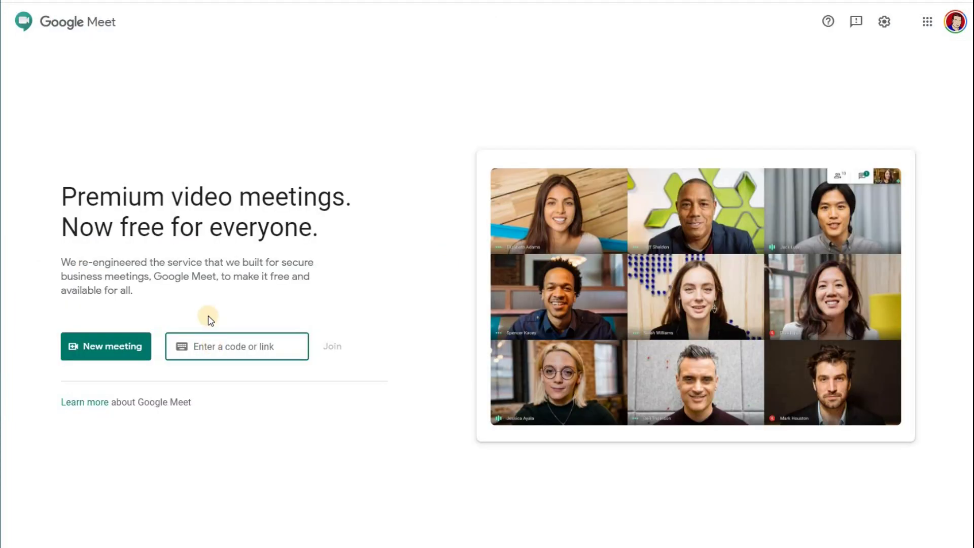
click(213, 283)
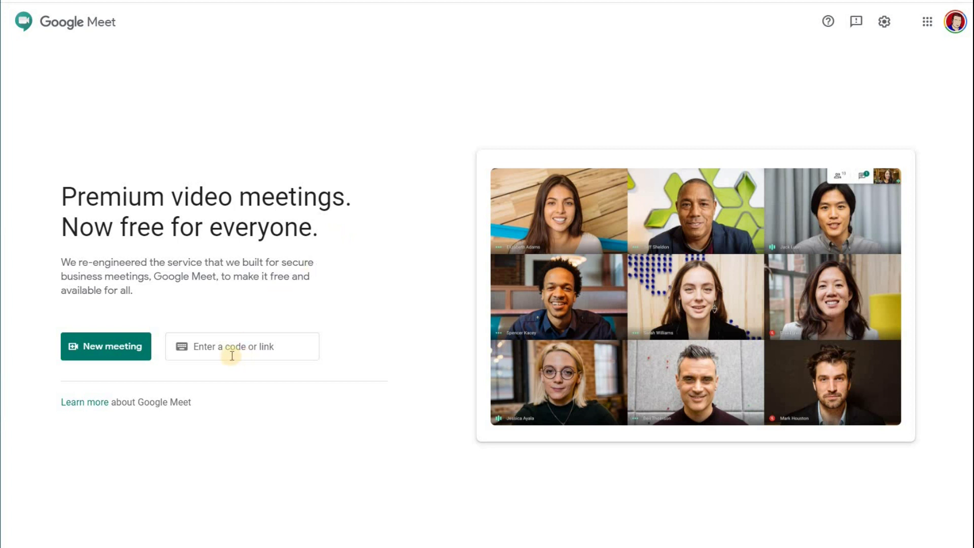
click(247, 347)
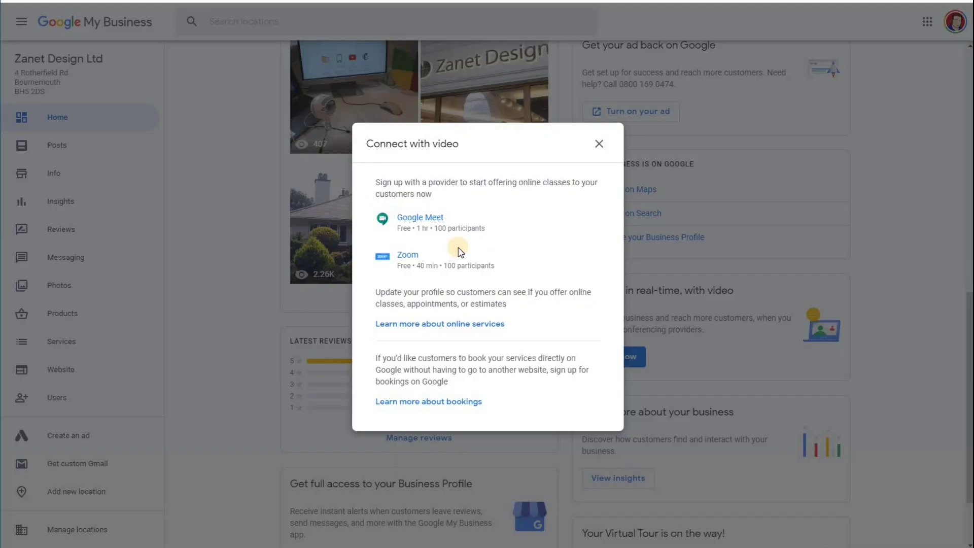
- Review Zoom's meeting plans and hosting options from the video provider list, and close the list
click(411, 256)
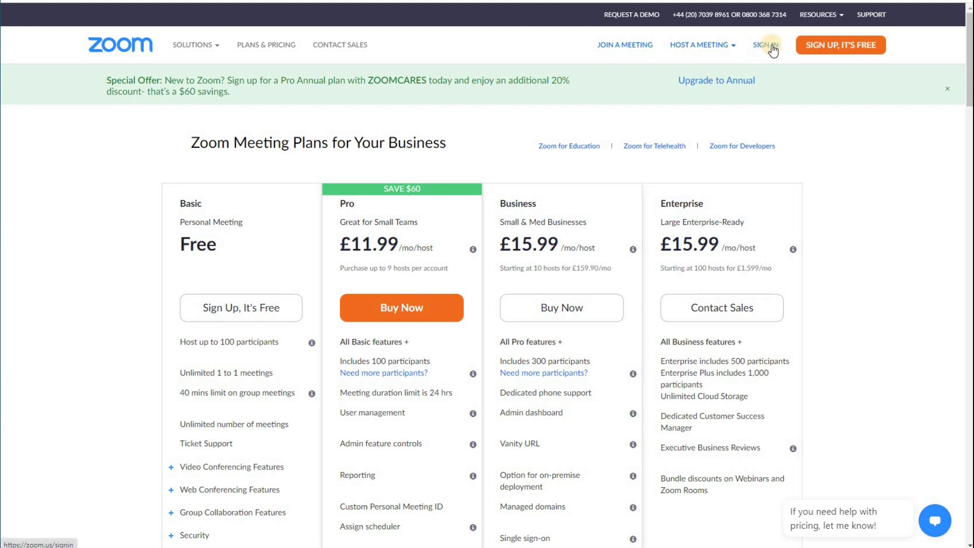
click(703, 45)
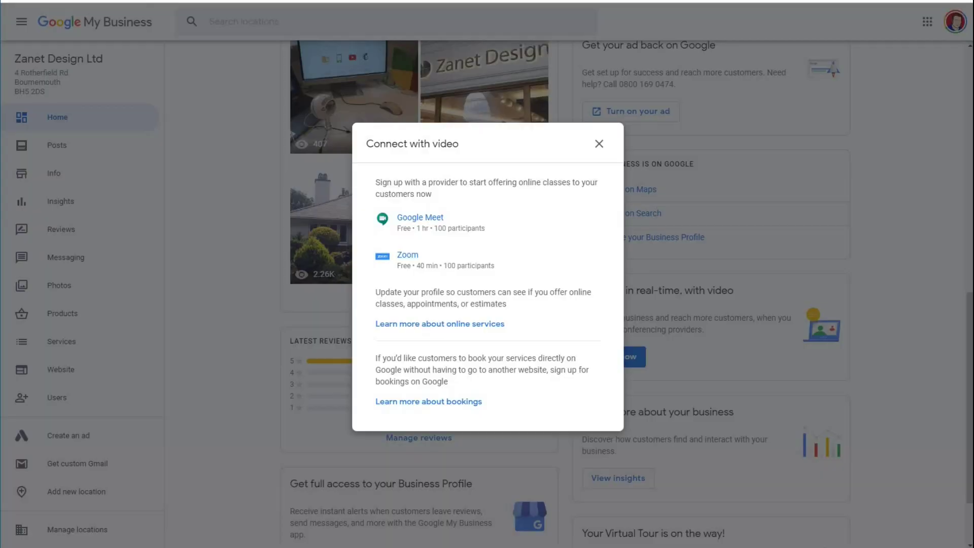
click(661, 351)
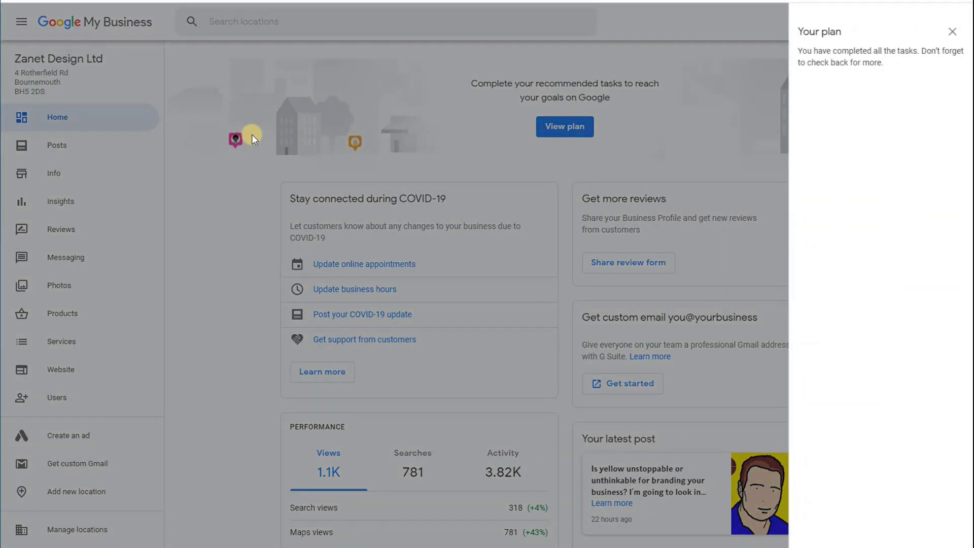
- View the More hours options in the business info and leave them without adding any hours
click(952, 31)
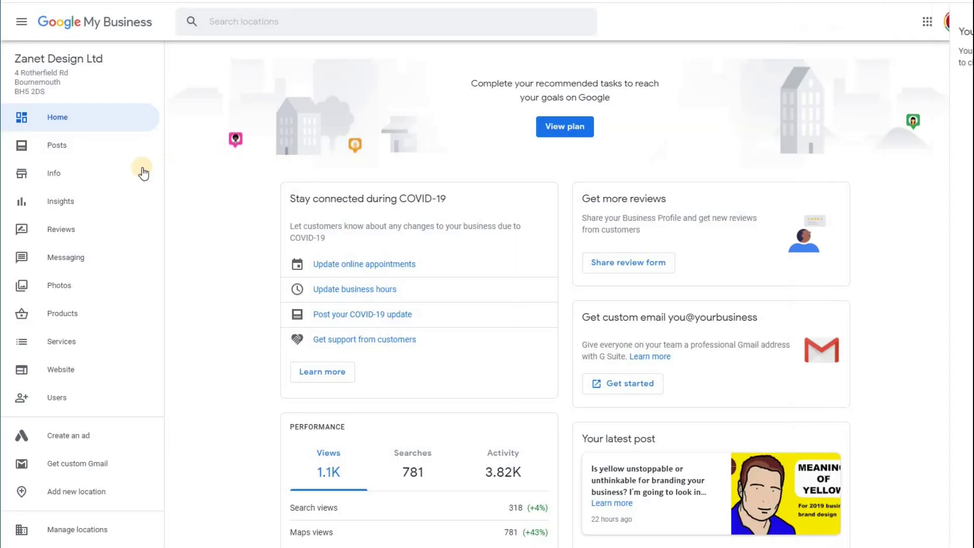
click(61, 178)
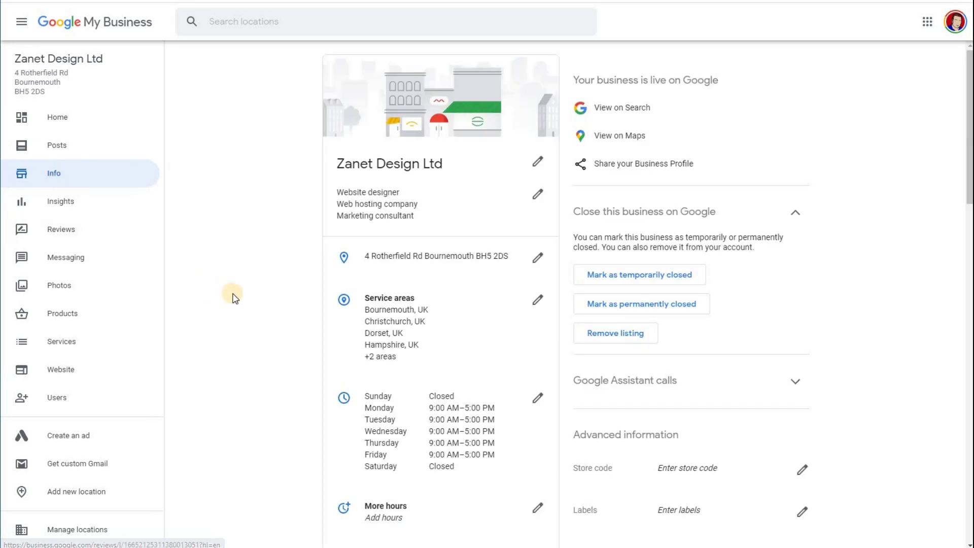
scroll(289, 317, down, 3)
scroll(451, 333, down, 1)
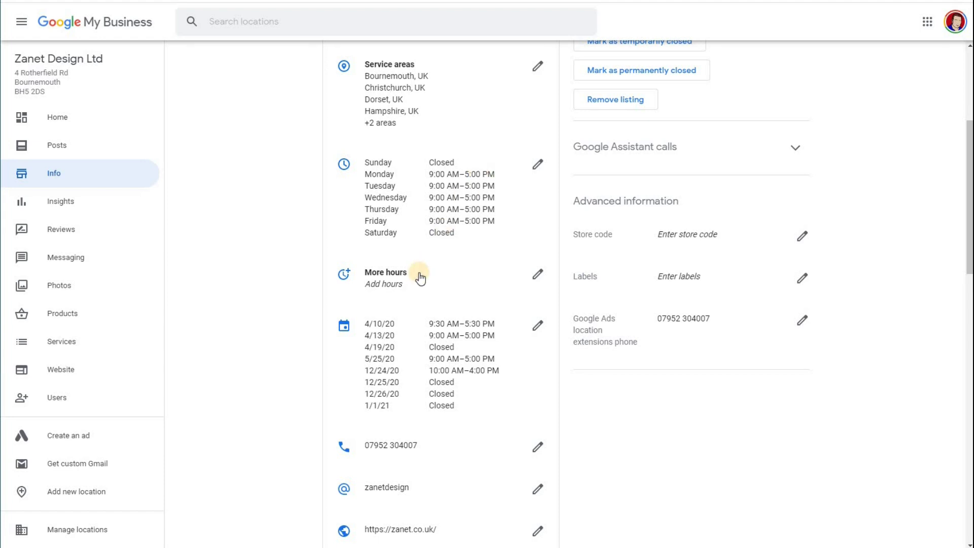
click(539, 278)
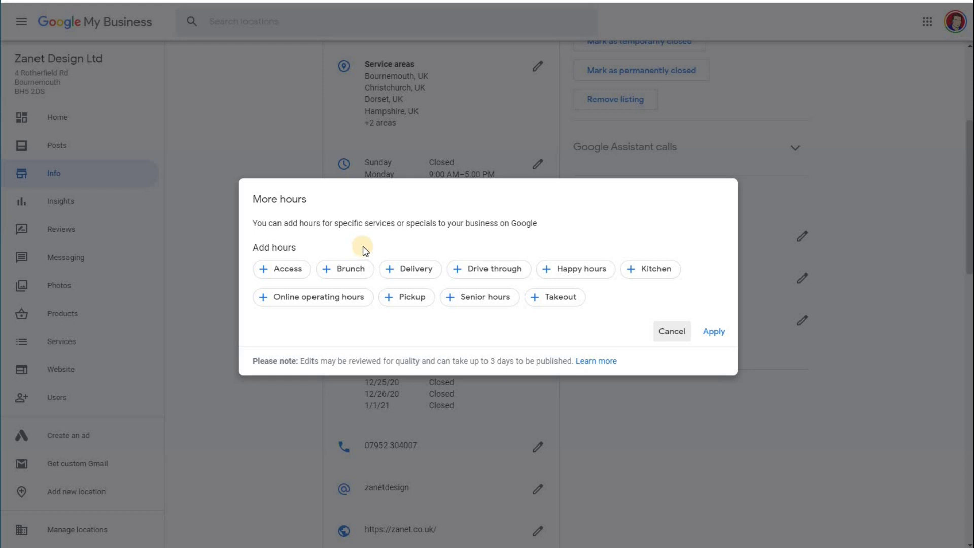
click(664, 330)
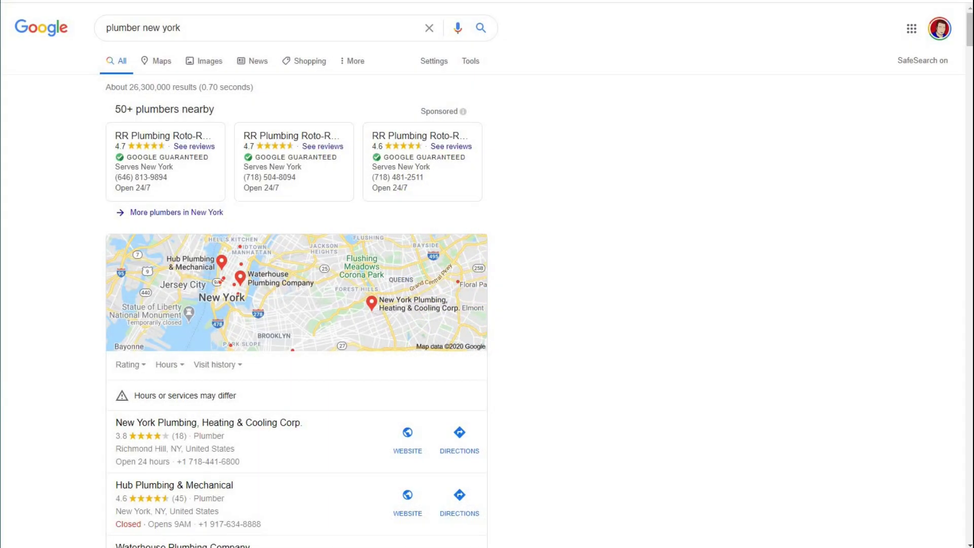
- Examine the Google Guaranteed ads and local map listings in the "plumber new york" search results
click(134, 28)
scroll(71, 176, down, 3)
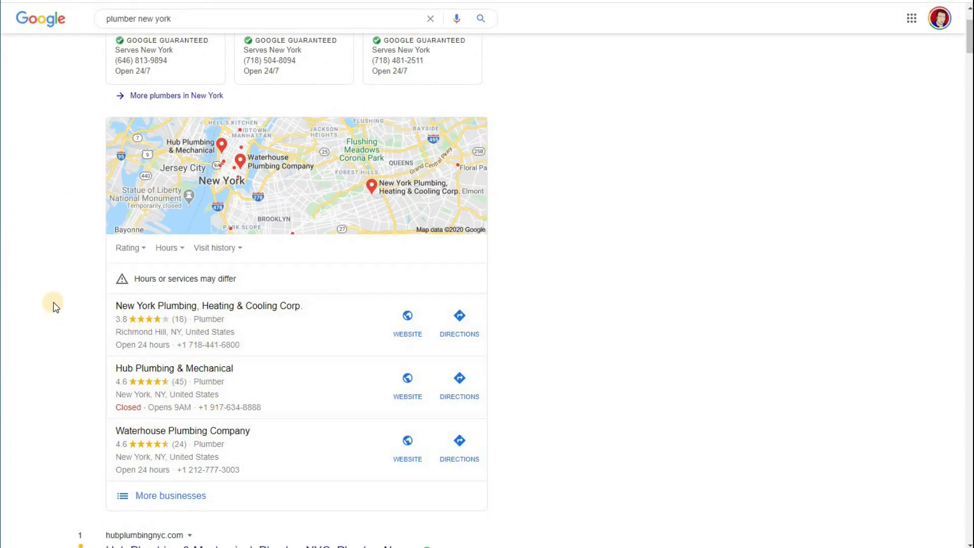
scroll(52, 302, up, 3)
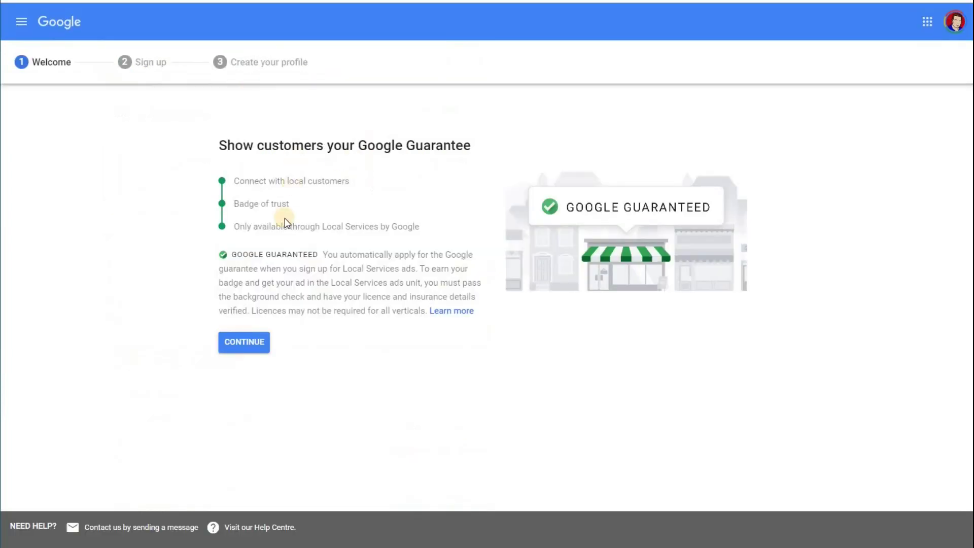
- Open the Local Services ads eligibility form and check which countries it offers
click(246, 341)
click(384, 165)
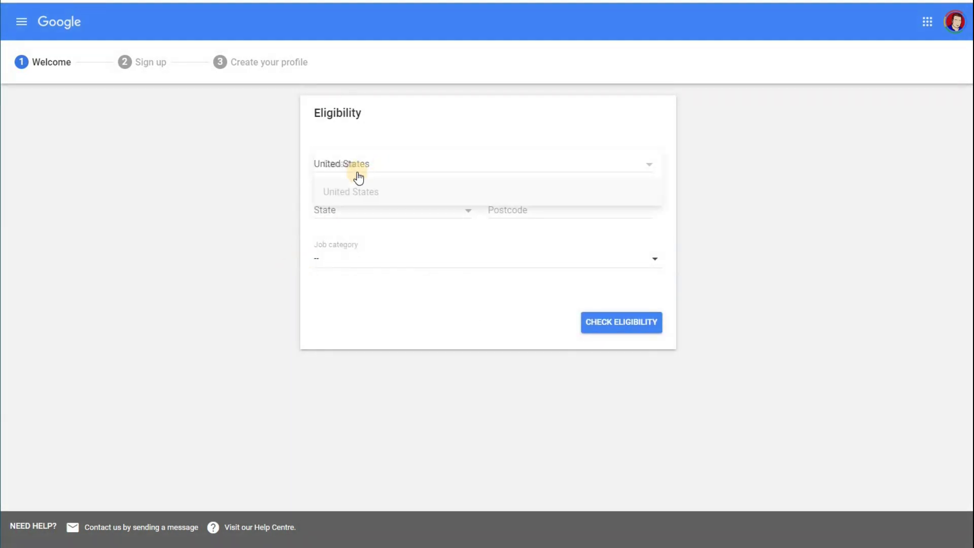
click(212, 244)
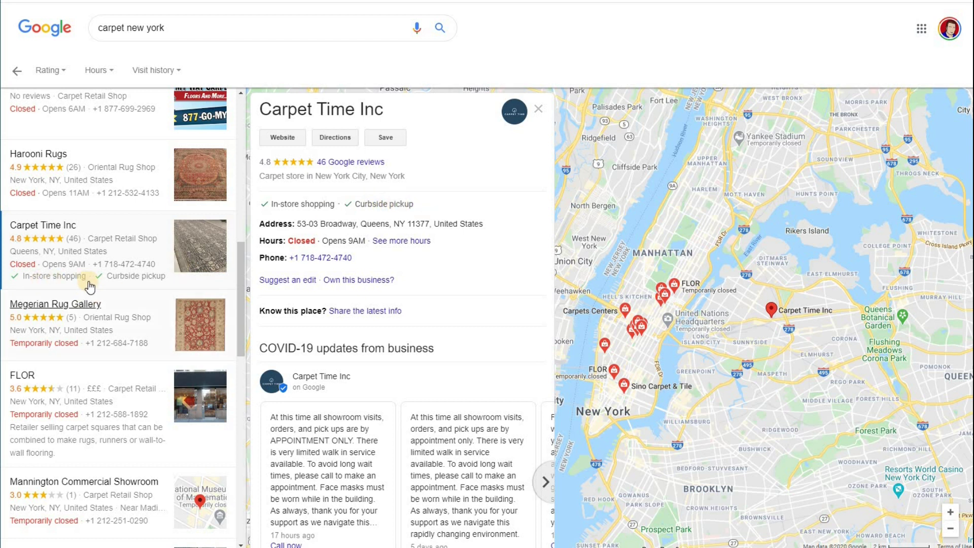
- Compare the "carpet new york" business listings for service attributes such as in-store shopping and curbside pickup
mouse_move(122, 281)
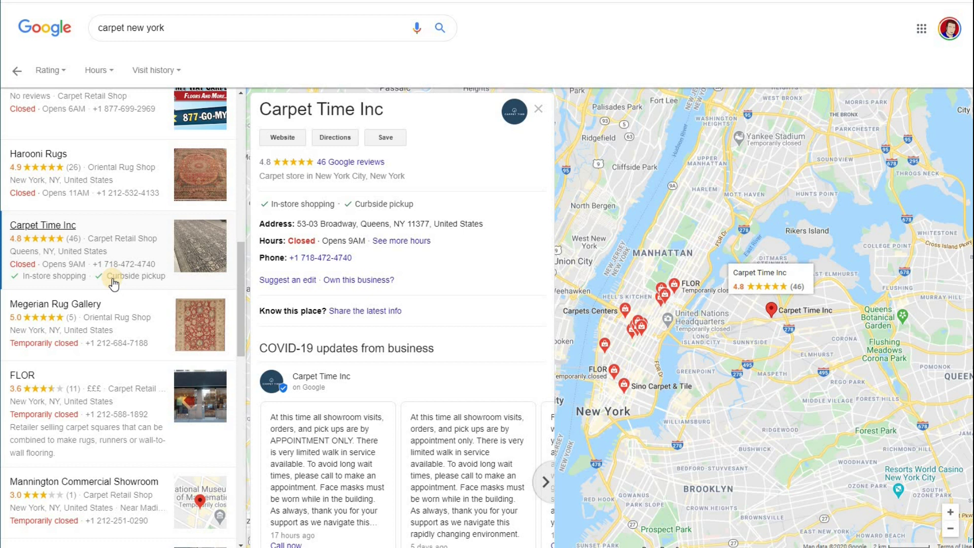
scroll(94, 304, up, 8)
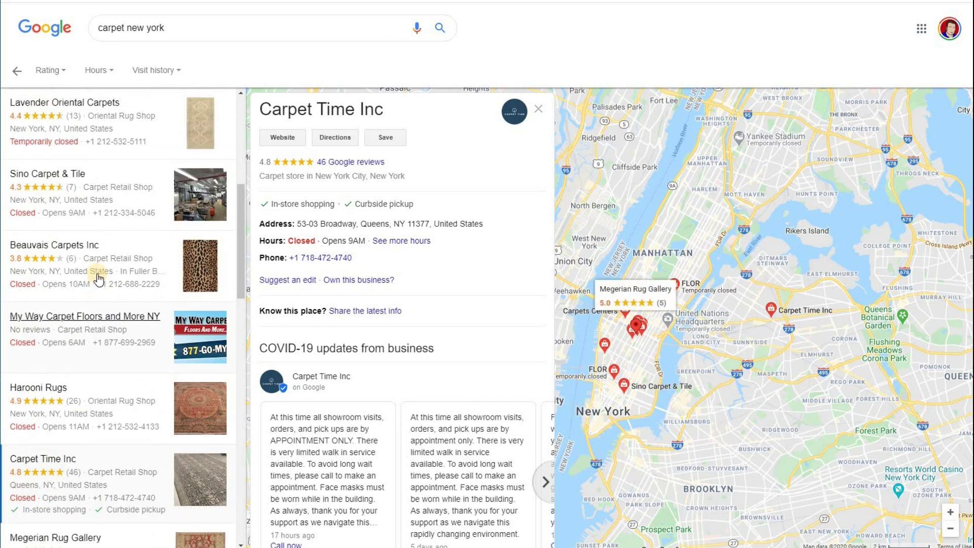
scroll(98, 196, up, 4)
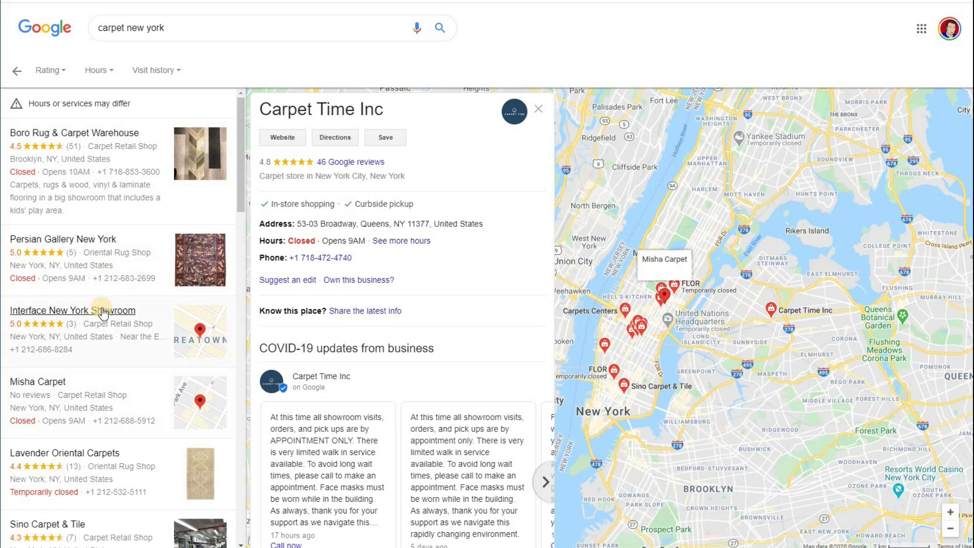
scroll(111, 374, down, 13)
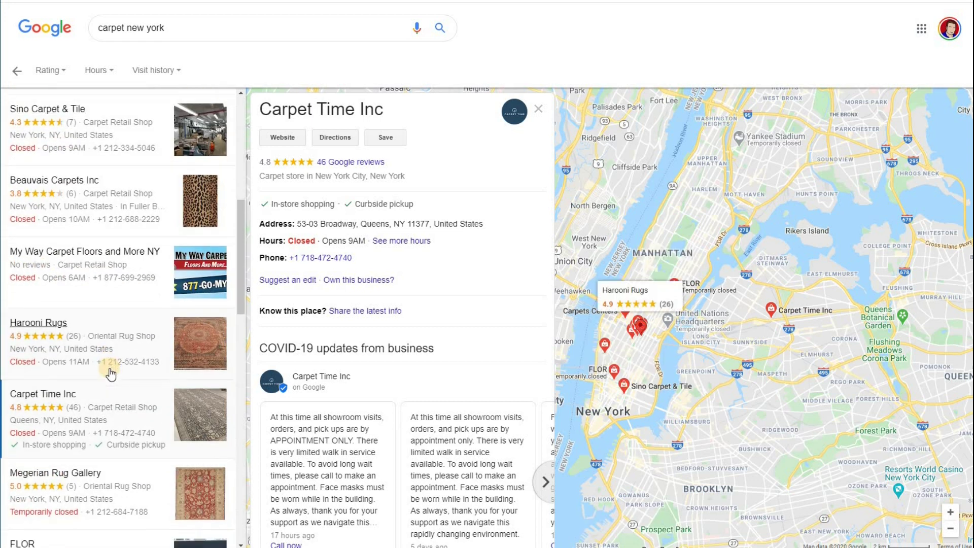
scroll(111, 375, down, 8)
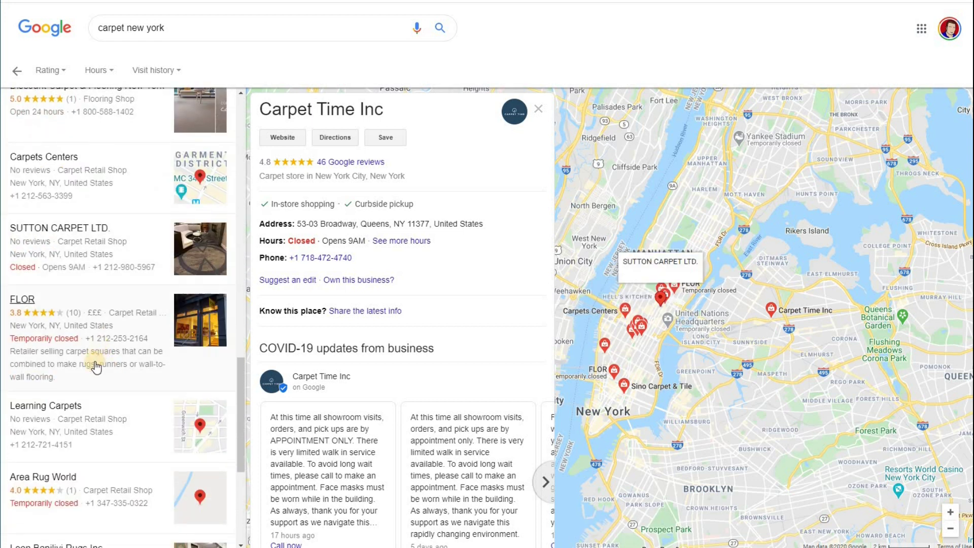
scroll(96, 372, down, 4)
scroll(96, 371, up, 12)
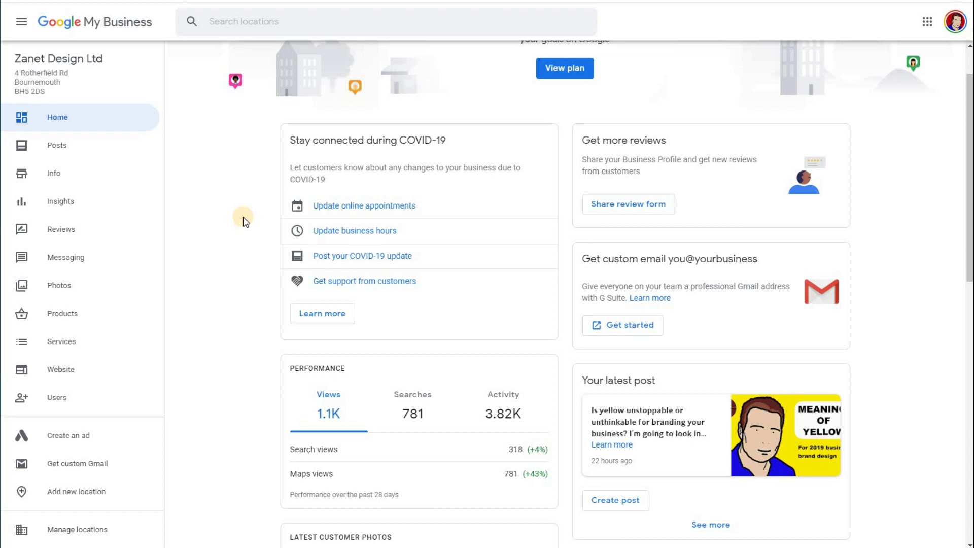
- Open the Highlights attributes in Zanet Design Ltd's business info for editing
scroll(243, 217, down, 3)
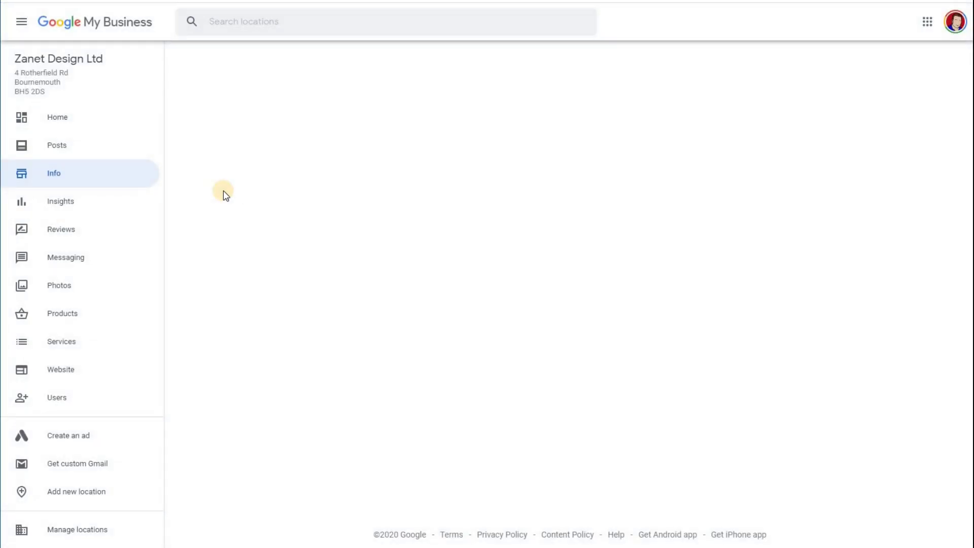
scroll(223, 190, down, 12)
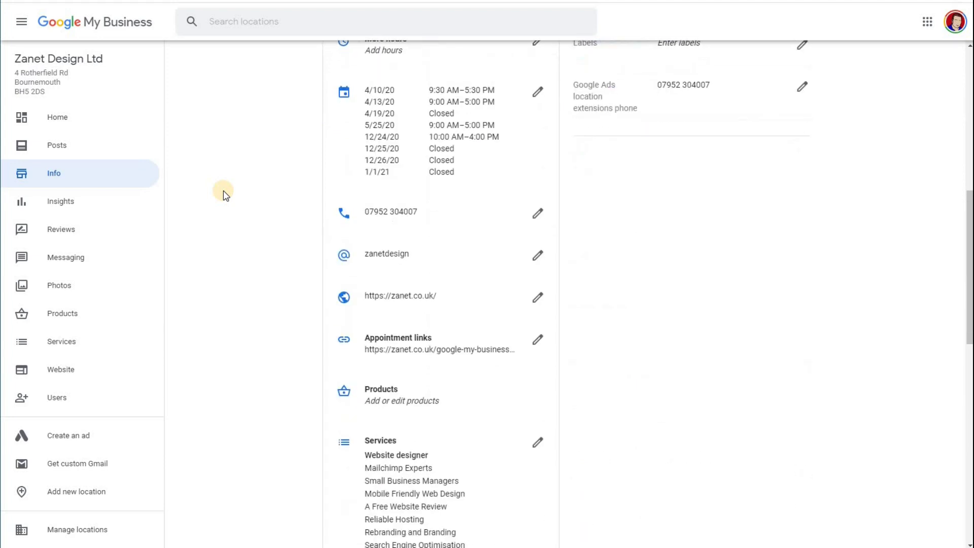
scroll(224, 190, down, 7)
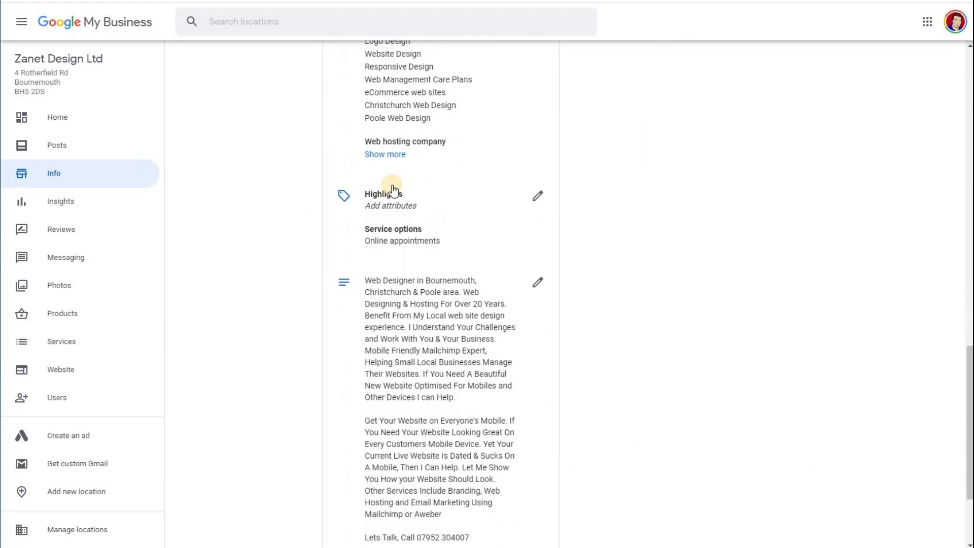
click(538, 191)
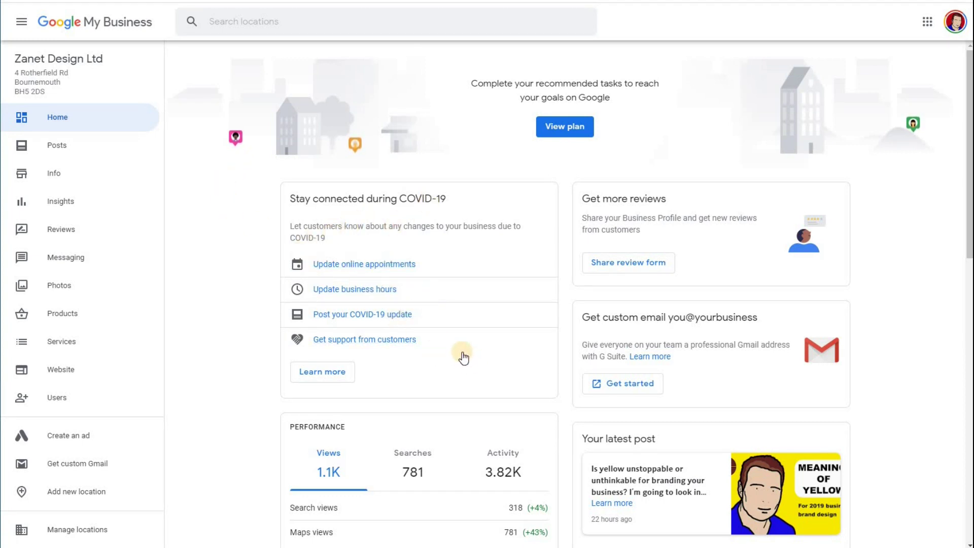
- Inspect the online appointments link setting, look up SimplyBook.me's pricing, and close the setting without changes
click(384, 265)
click(386, 315)
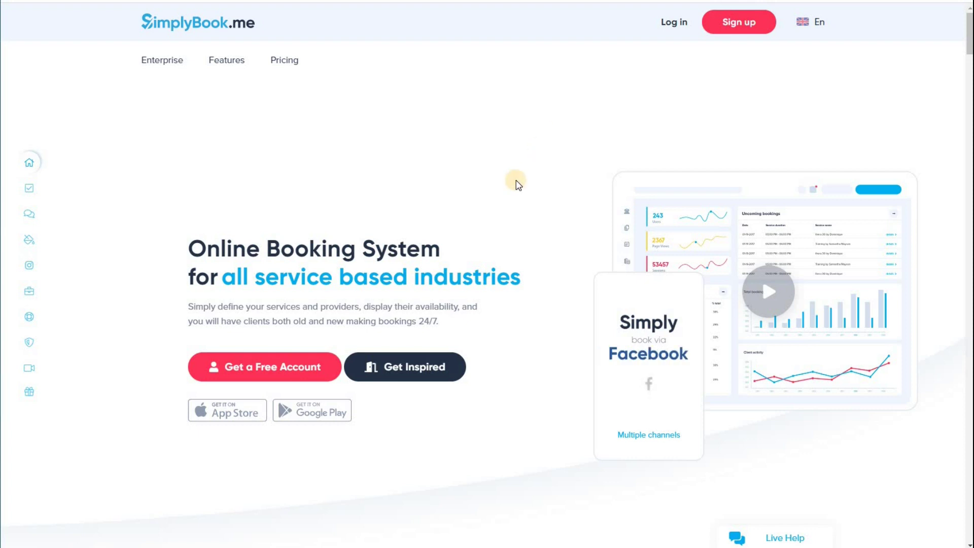
click(287, 63)
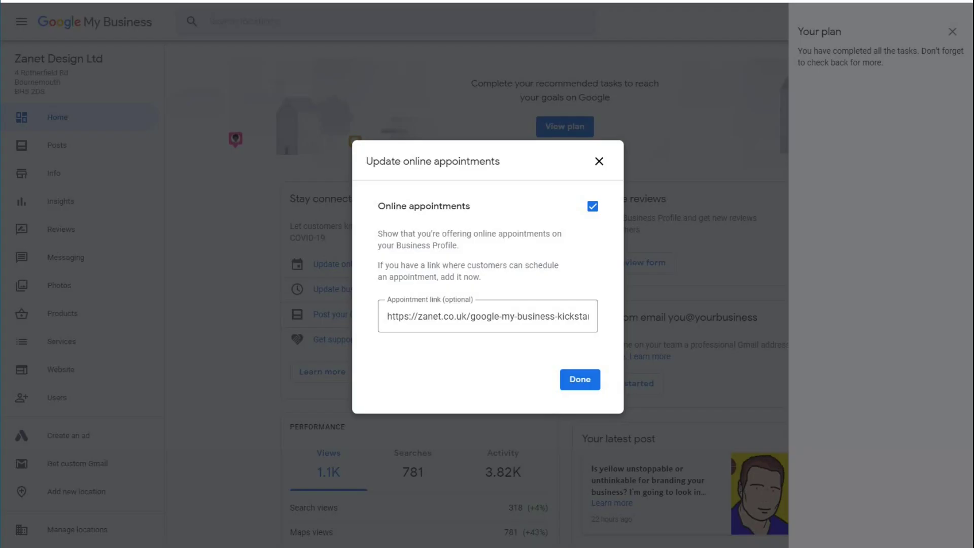
click(599, 160)
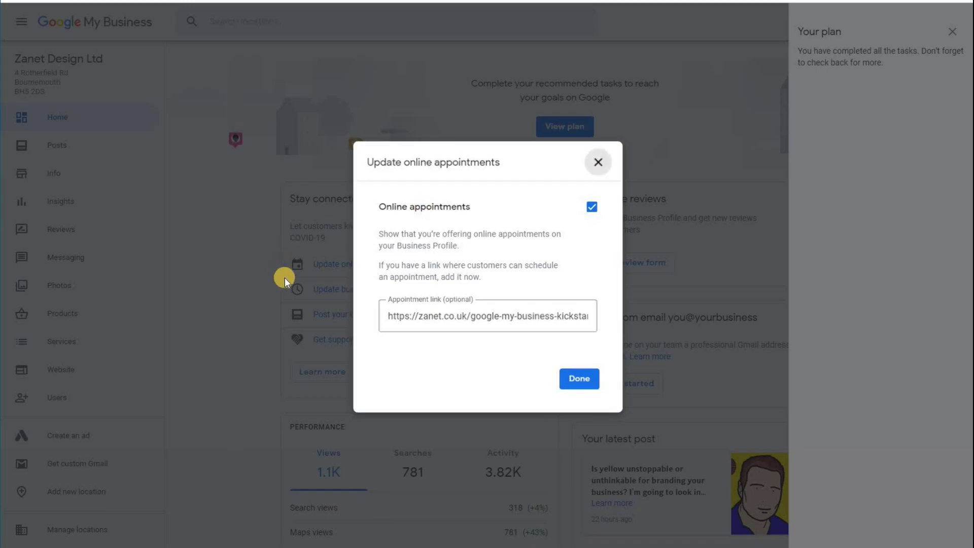
click(953, 34)
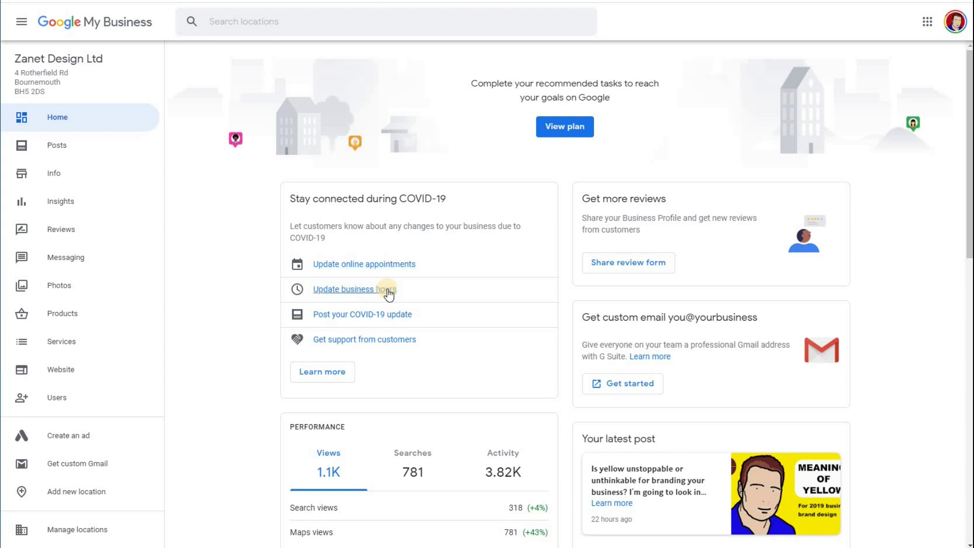
- View the COVID-19 update post form with its status field, and close it without publishing
click(377, 316)
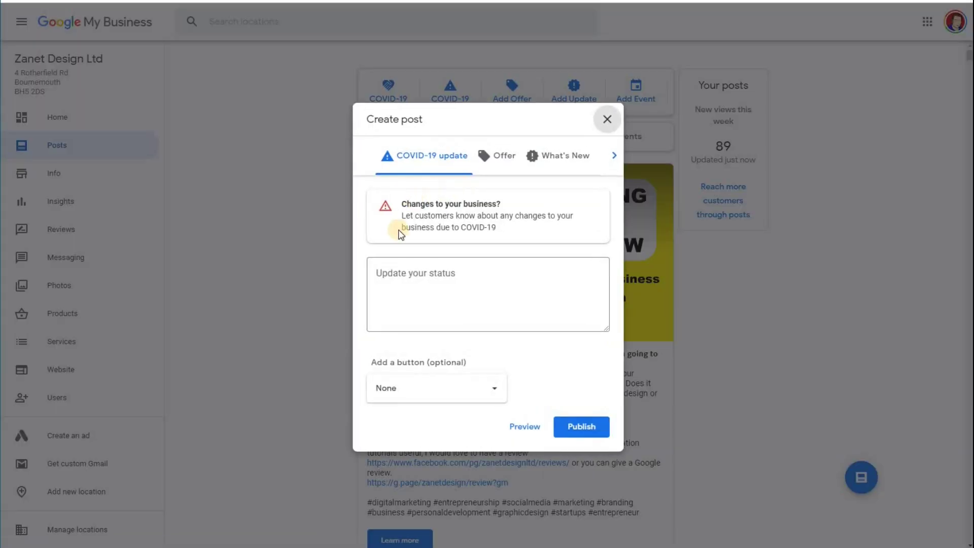
click(473, 299)
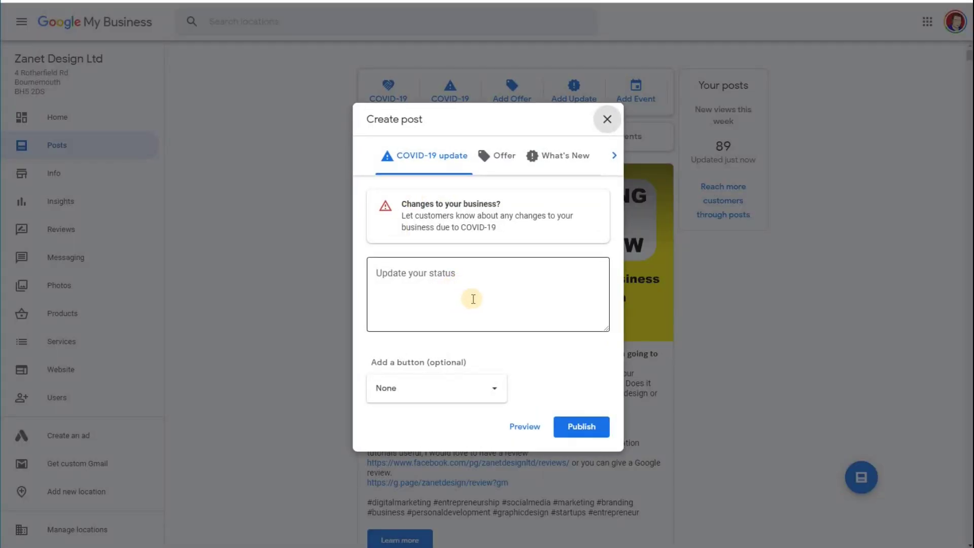
click(607, 120)
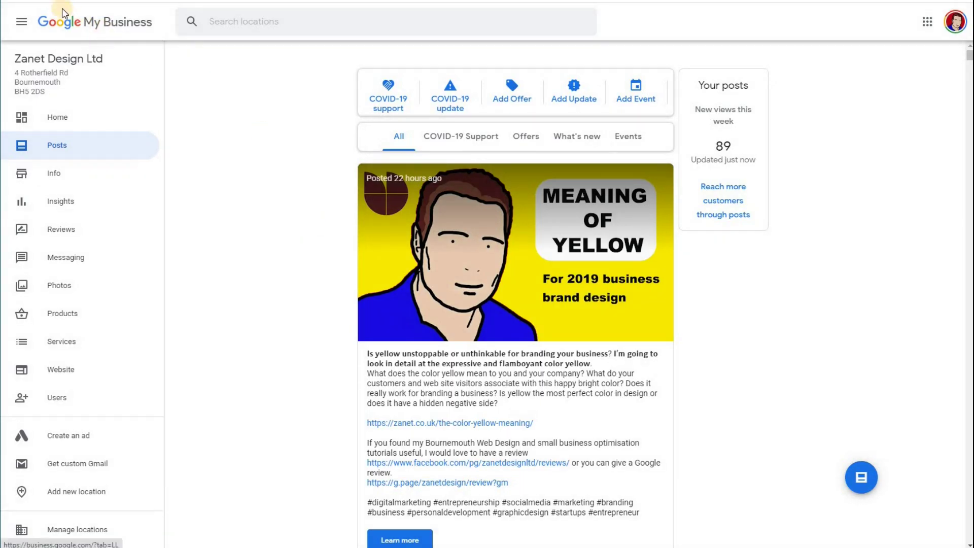
- Open the COVID-19 support post form and view the platforms offered for the donation link, without choosing one
click(60, 20)
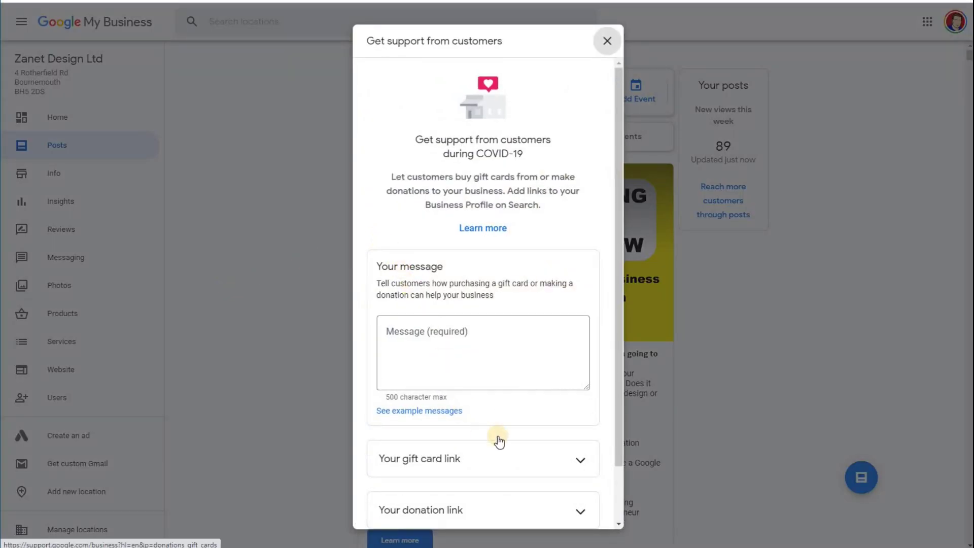
scroll(499, 442, down, 1)
click(545, 451)
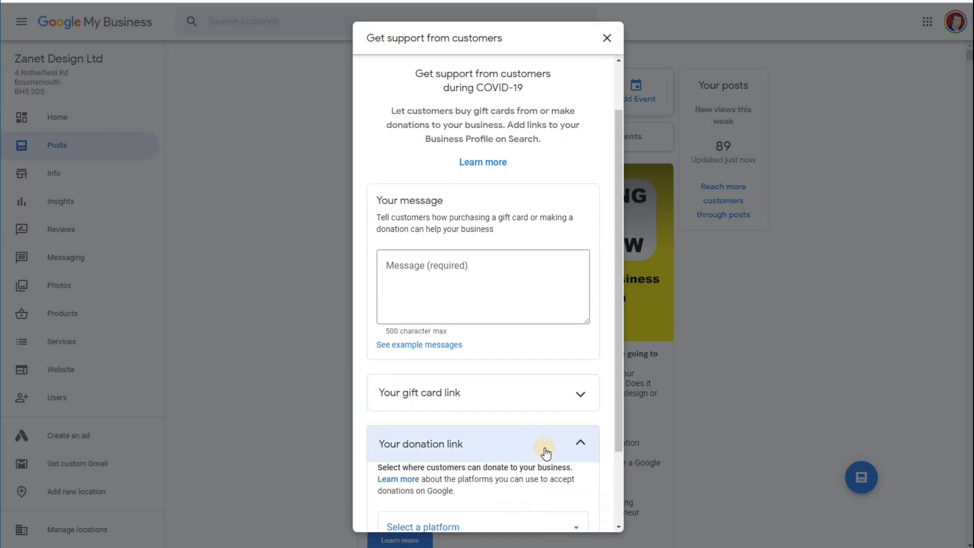
scroll(545, 448, down, 2)
click(539, 430)
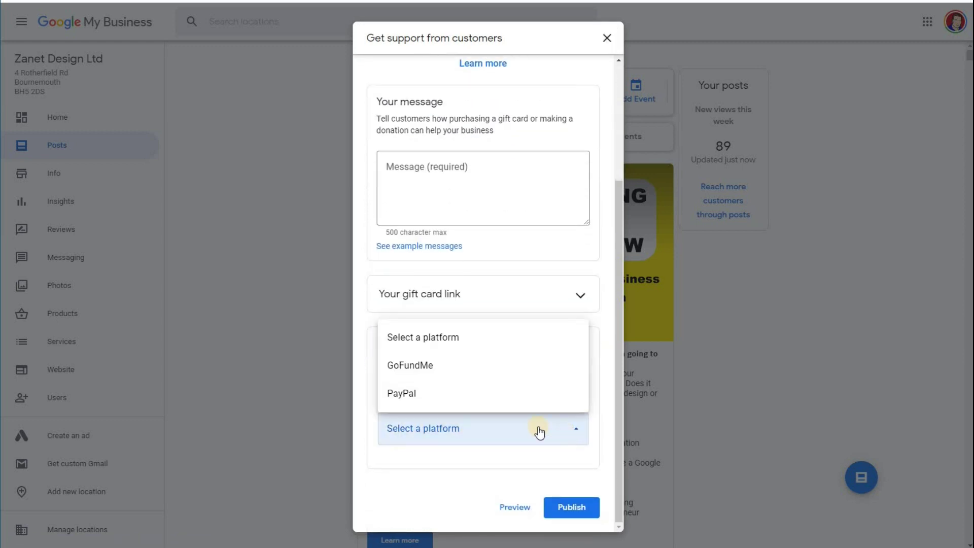
click(451, 436)
- Expand the gift card link section, view its platform options without choosing one, and review the rest of the support form
click(574, 300)
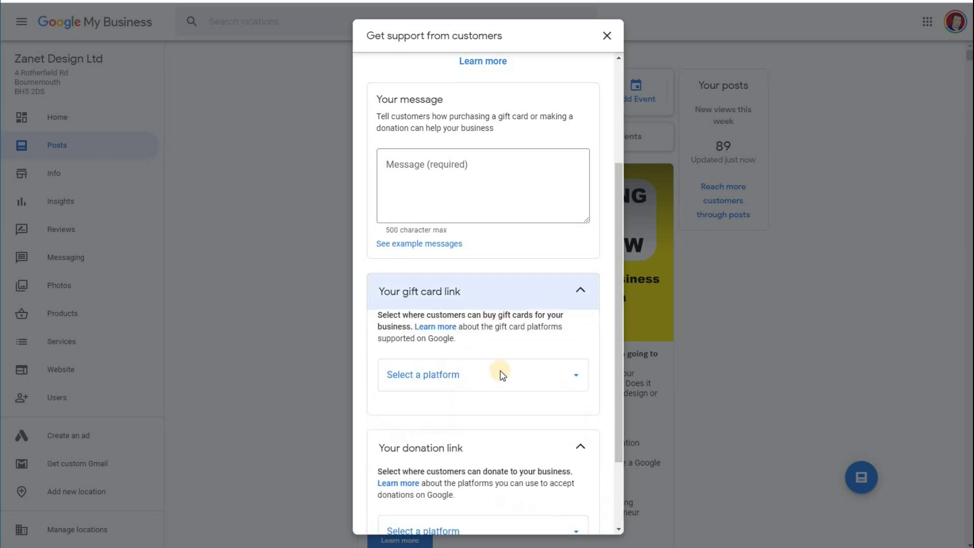
click(517, 375)
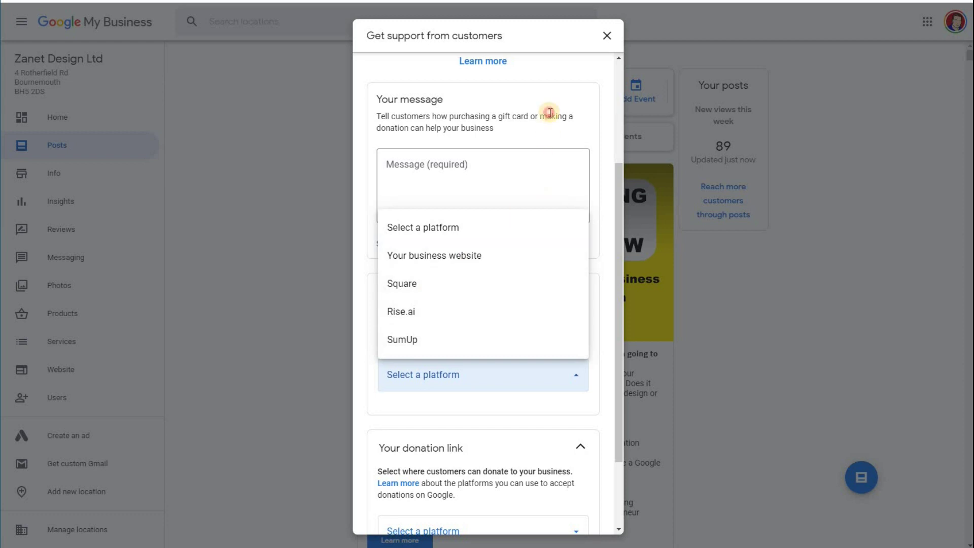
click(545, 227)
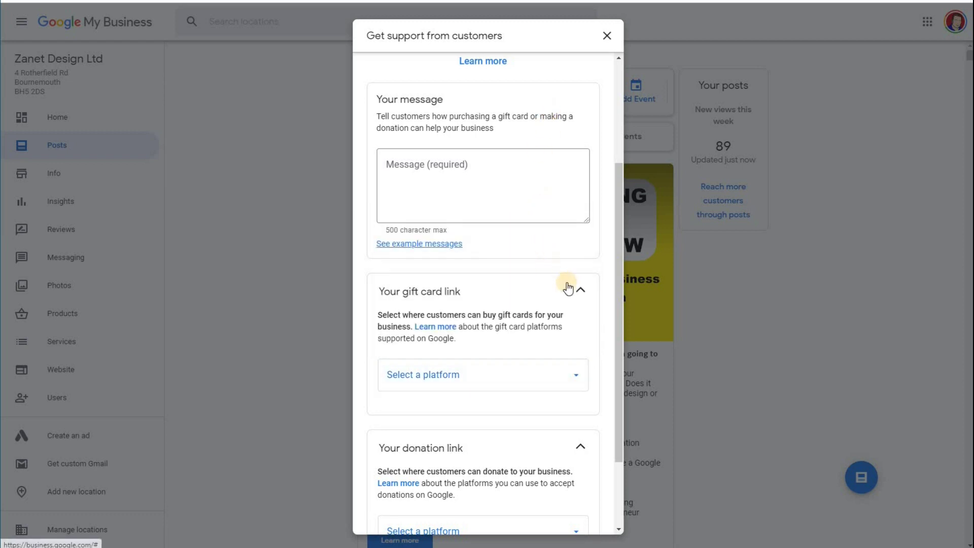
scroll(613, 375, down, 2)
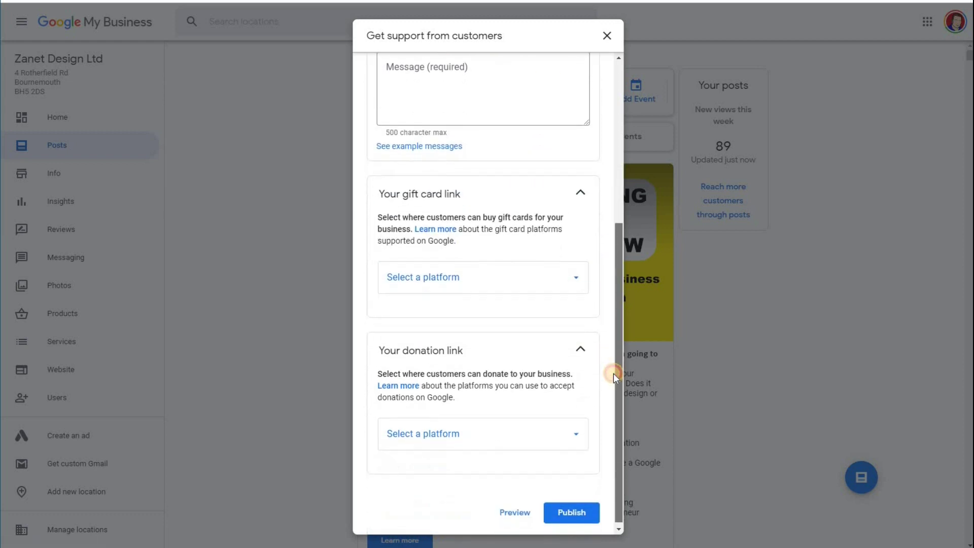
scroll(620, 320, up, 2)
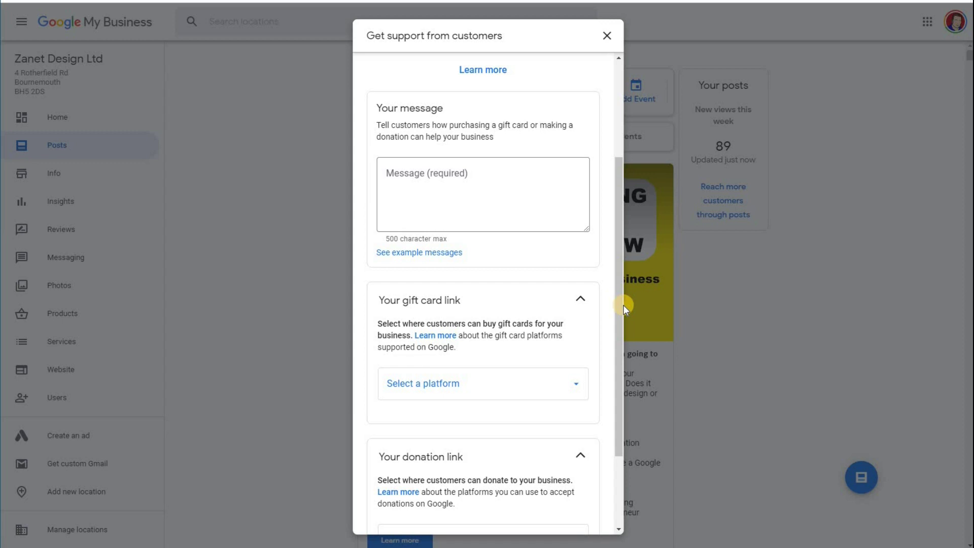
scroll(497, 325, down, 1)
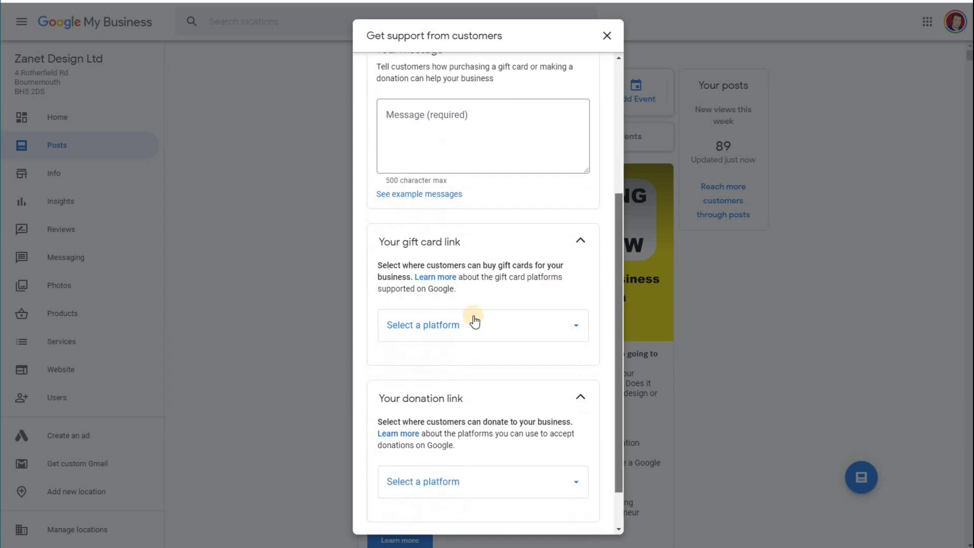